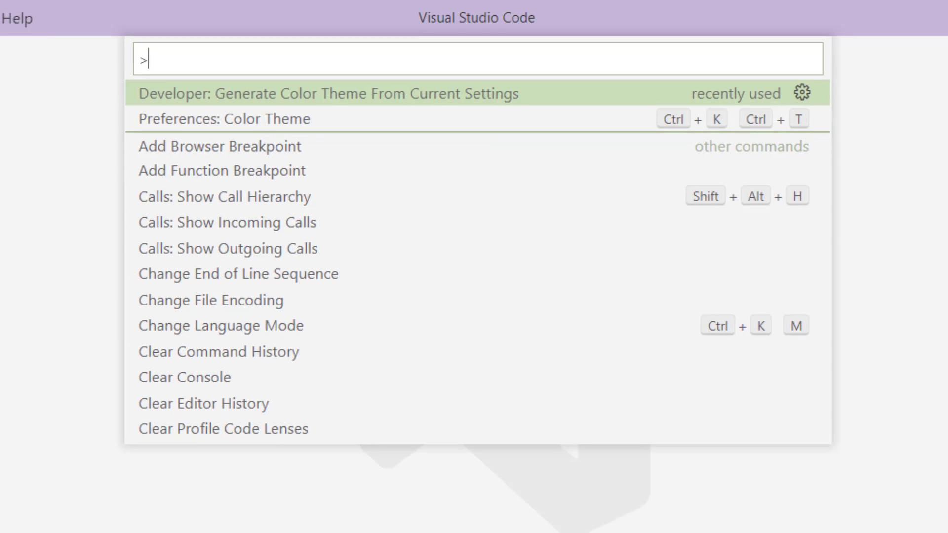
Generate a color-theme JSON in VS Code from the current Quiet Light settings.
key(Return)
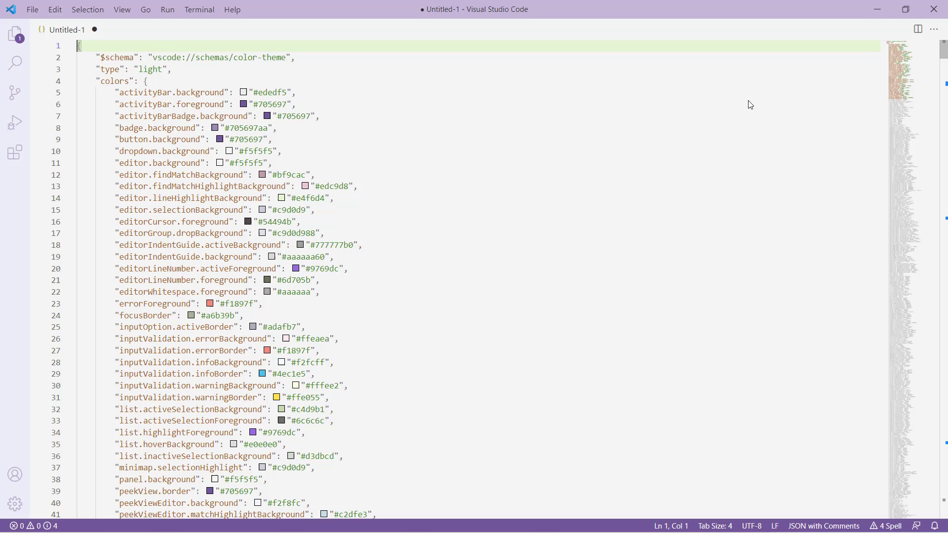
Save the generated theme JSON as Quiet Light in the Desktop Themes folder.
key(ctrl+s)
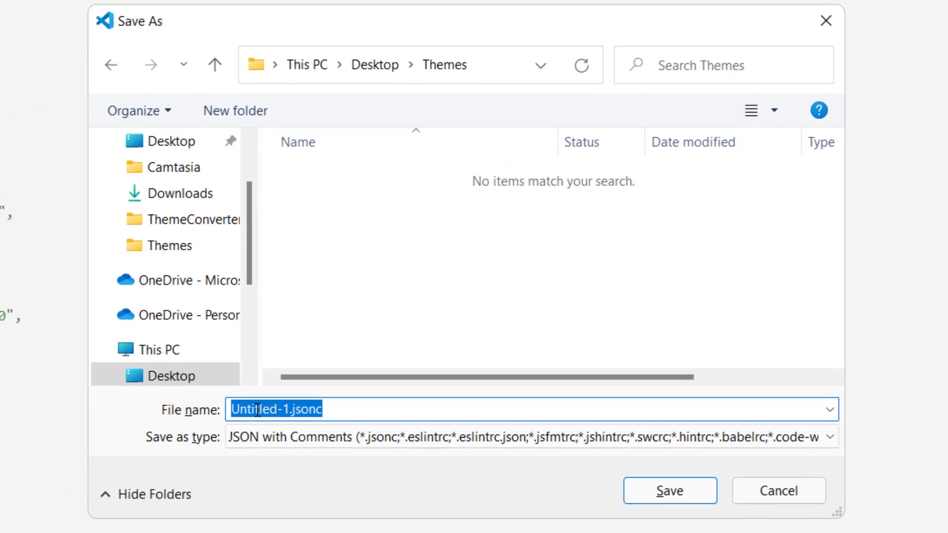
text(Q)
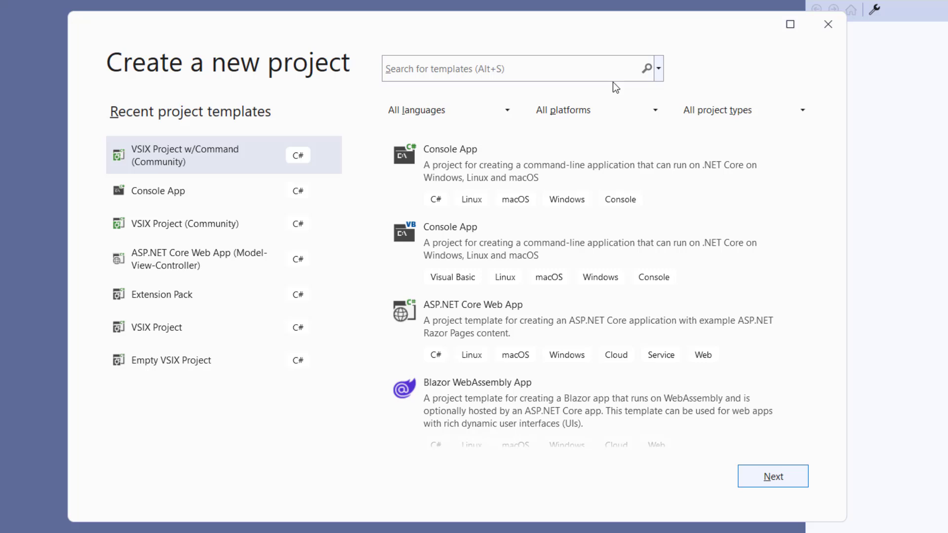
Search templates for 'vsix' and create an Empty VSIX Project named MyTheme.
key(alt+s)
text(vsix)
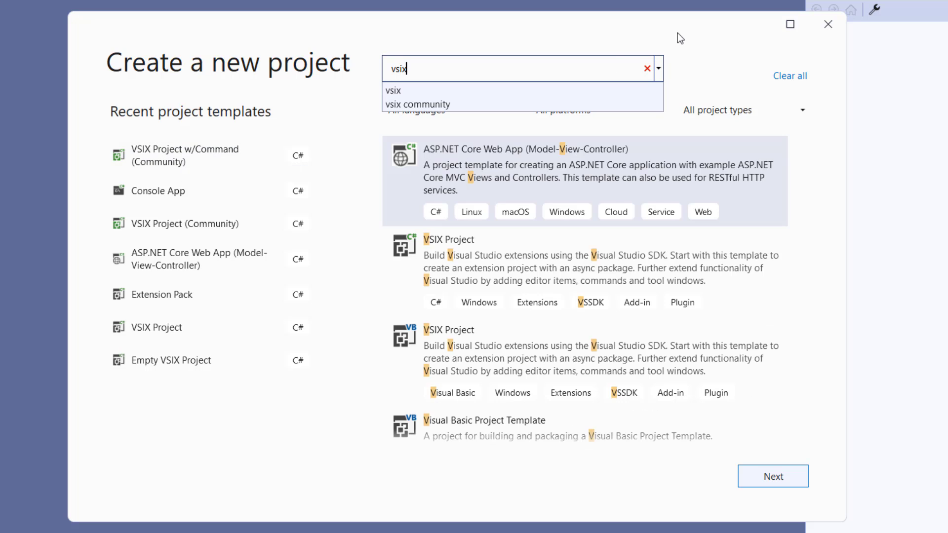
click(550, 352)
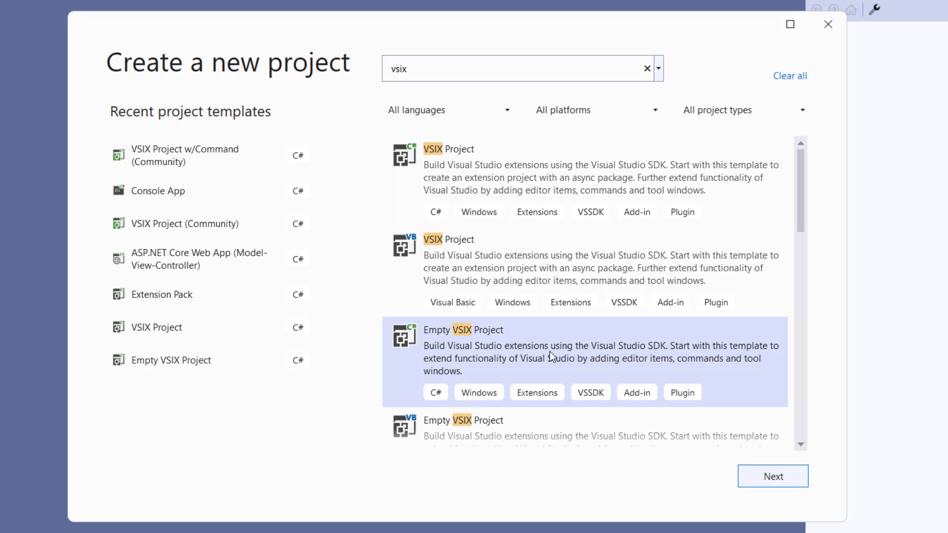
double_click(550, 352)
text(MyTheme)
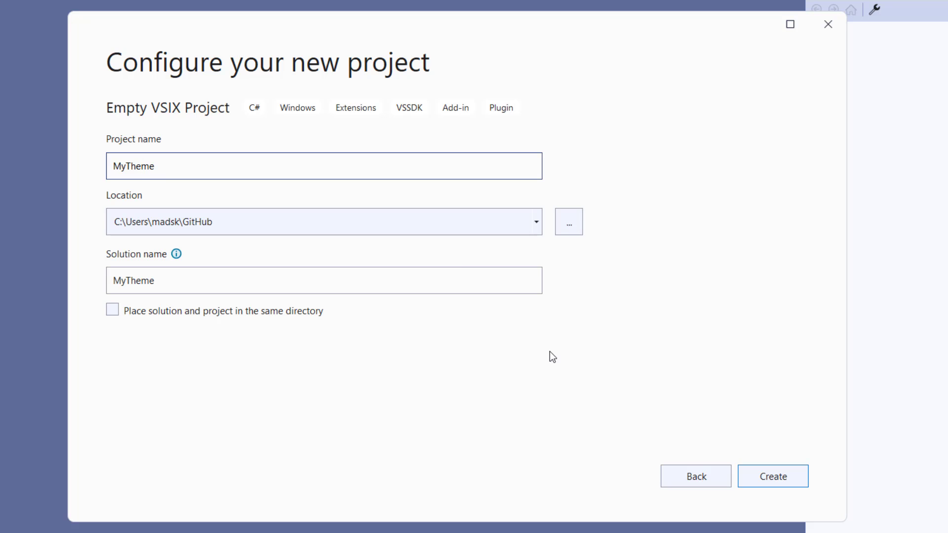
key(Return)
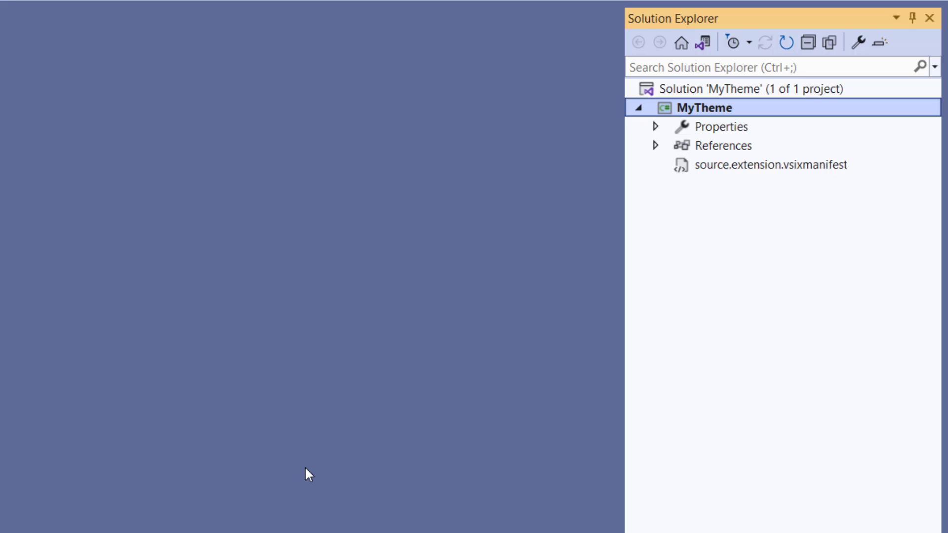
Add Quiet Light.jsonc from Desktop Themes to MyTheme, using the All Files filter.
right_click(697, 109)
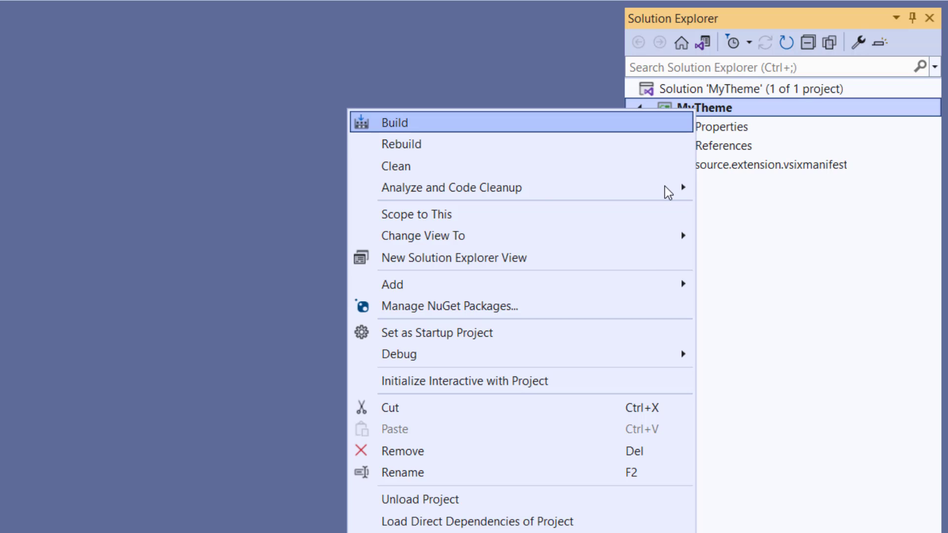
mouse_move(392, 285)
click(294, 320)
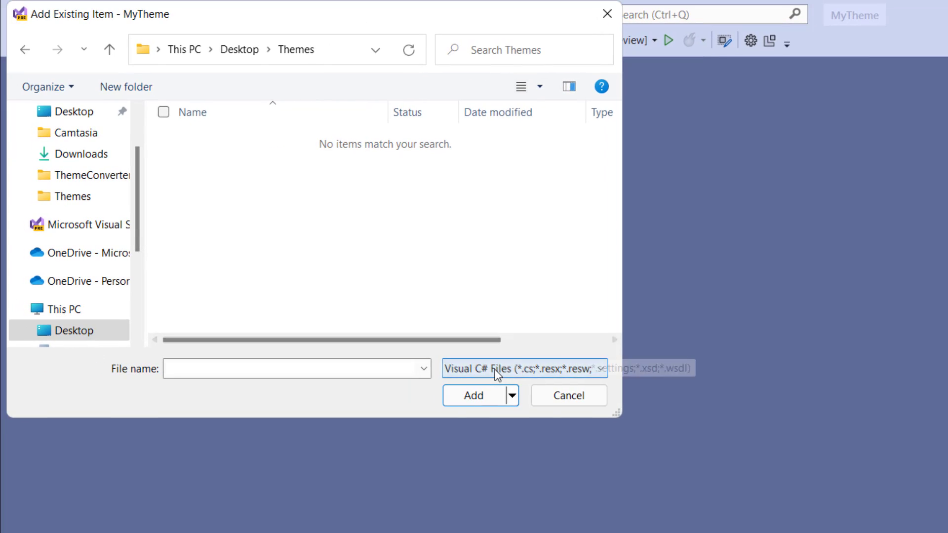
click(496, 370)
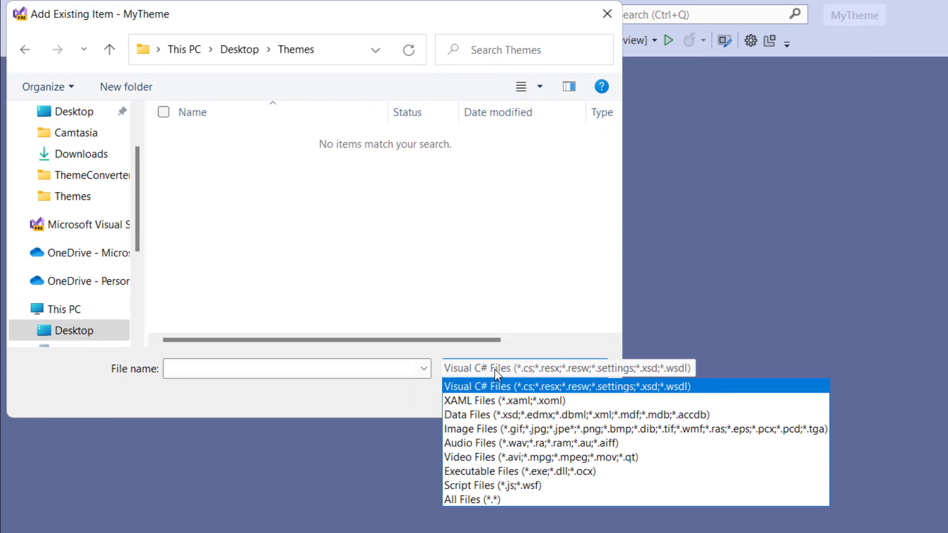
click(496, 496)
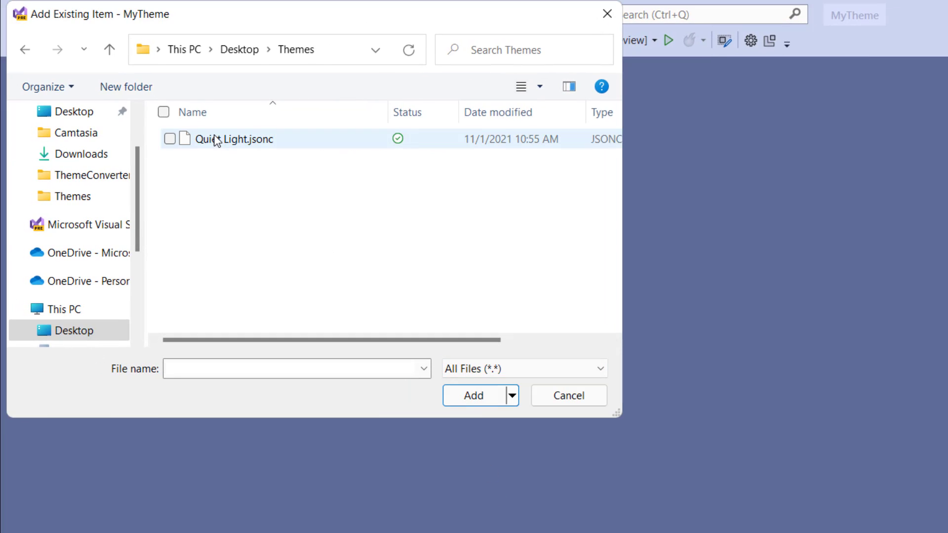
double_click(214, 140)
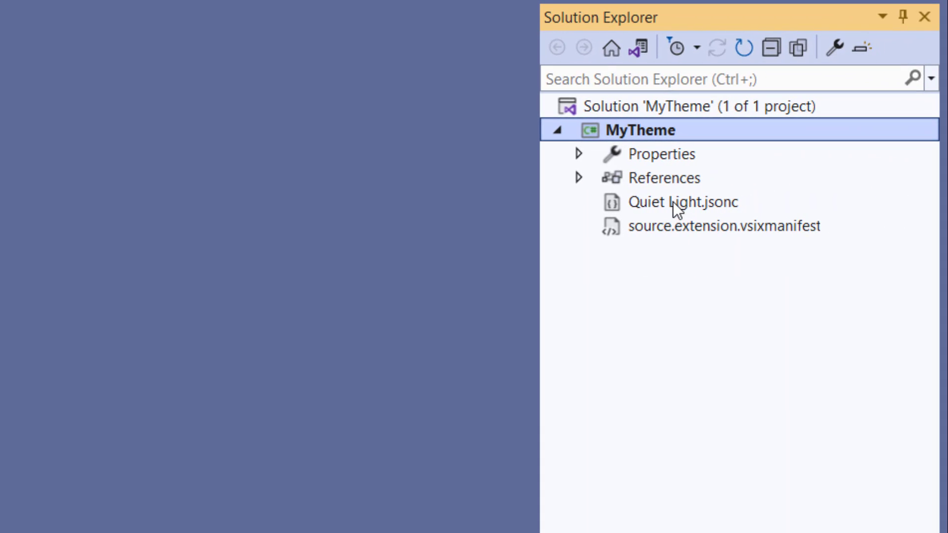
Convert Quiet Light.jsonc to a Visual Studio theme and inspect the nested Quiet Light.pkgdef.
right_click(676, 210)
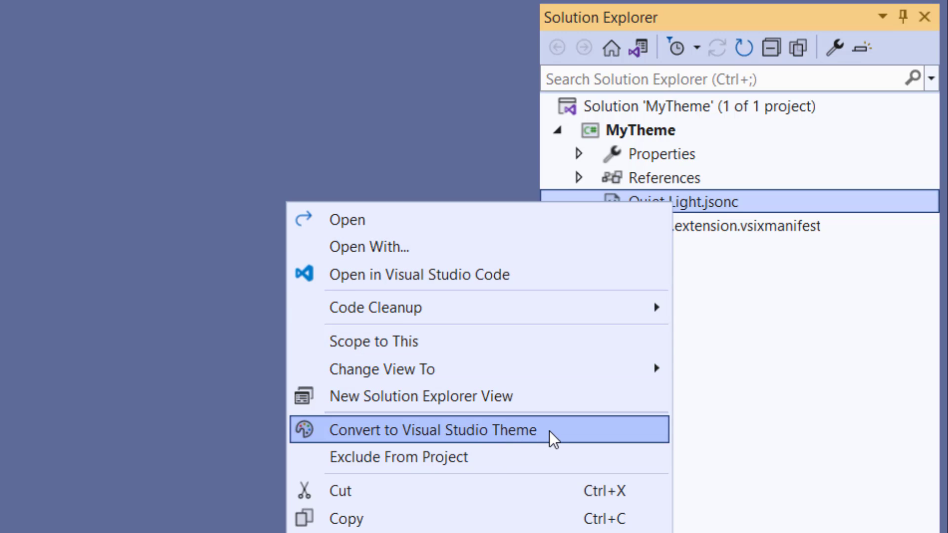
click(552, 438)
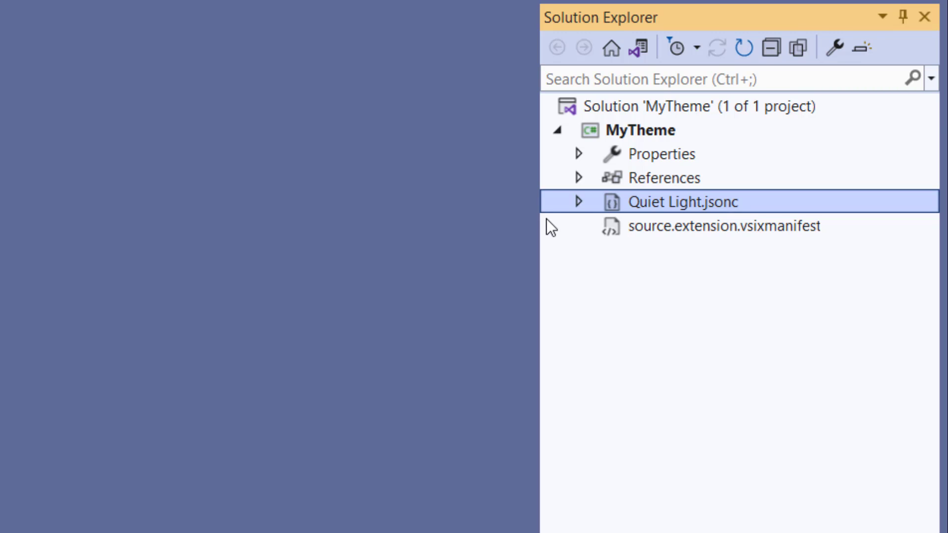
click(577, 203)
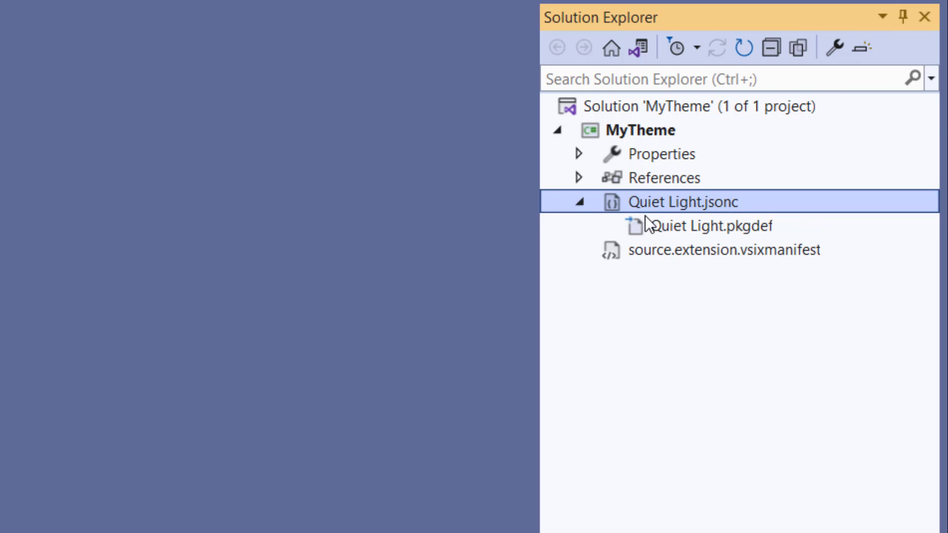
click(683, 226)
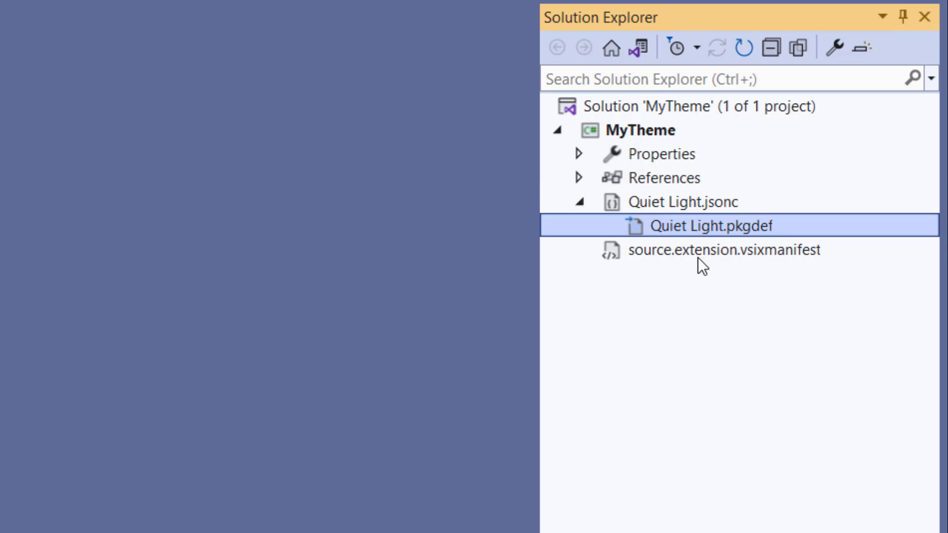
double_click(690, 253)
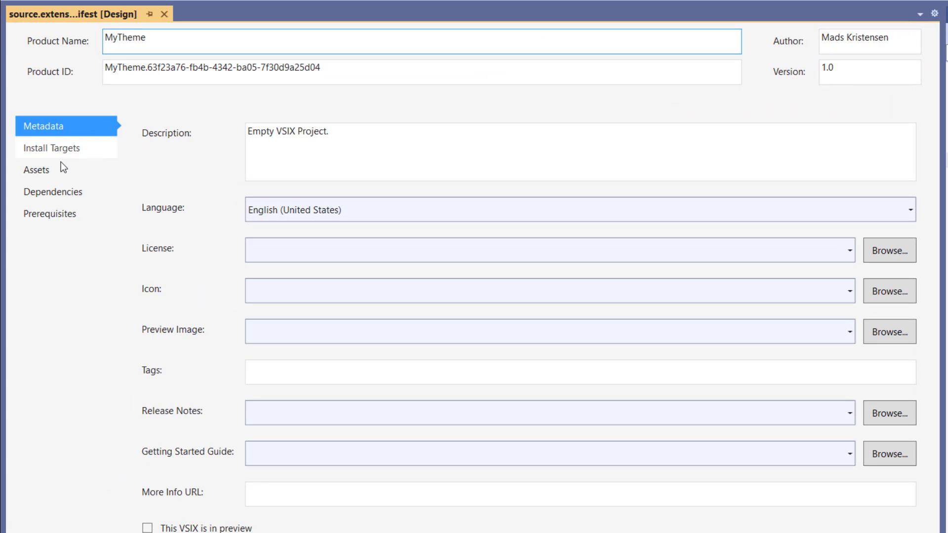
Add Quiet Light.pkgdef from the filesystem as a Microsoft.VisualStudio.VsPackage manifest asset.
click(53, 170)
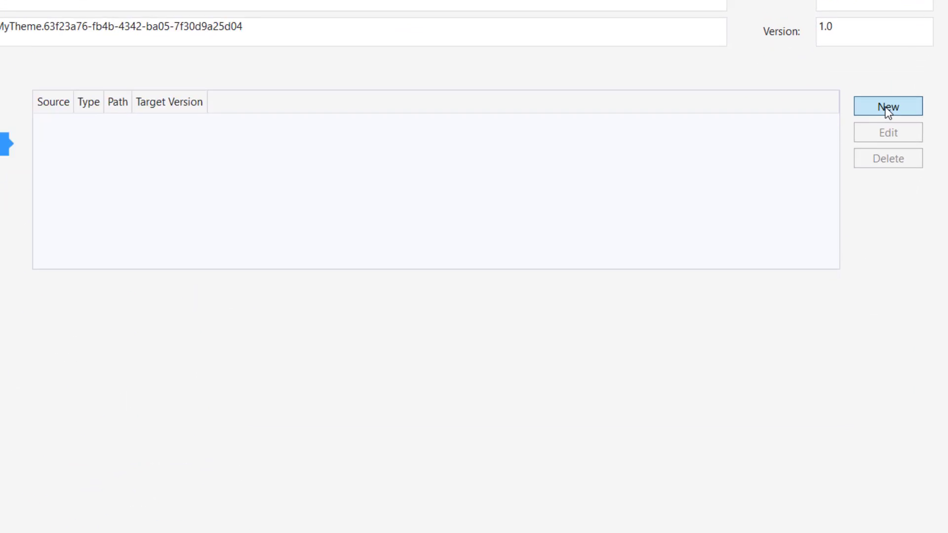
click(881, 139)
click(744, 181)
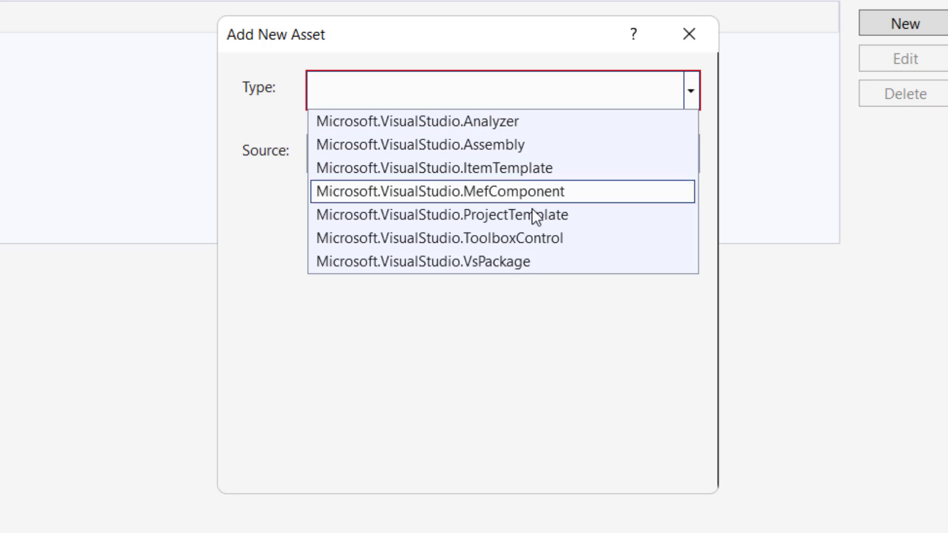
click(512, 255)
click(692, 158)
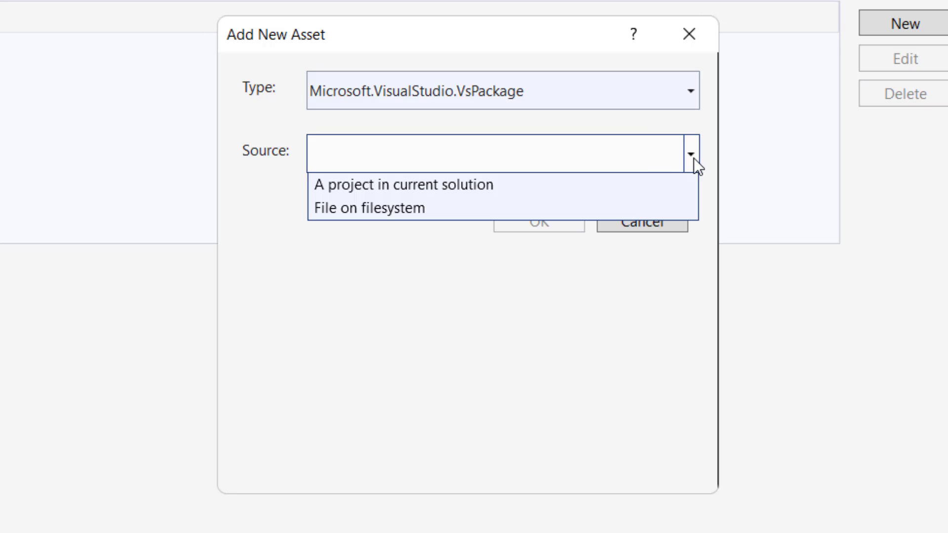
click(621, 208)
click(657, 210)
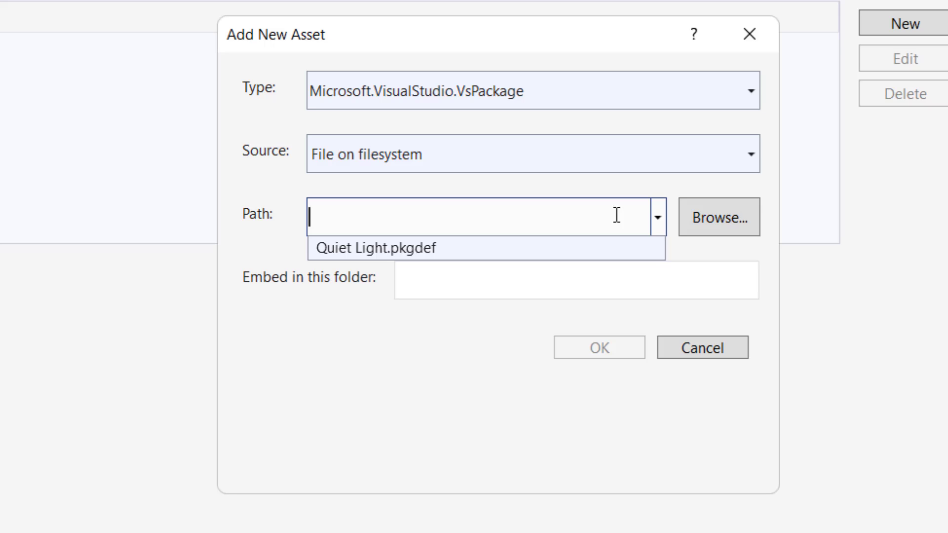
click(538, 247)
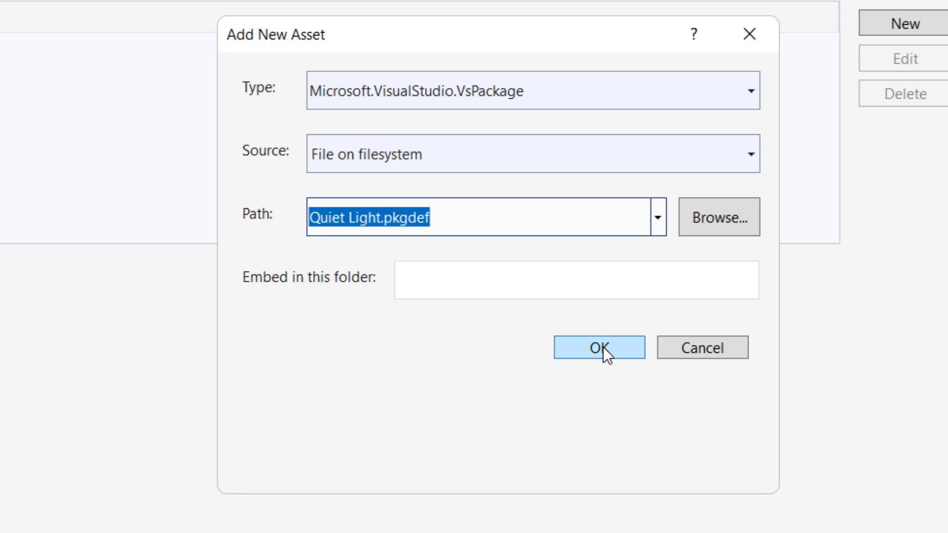
click(602, 348)
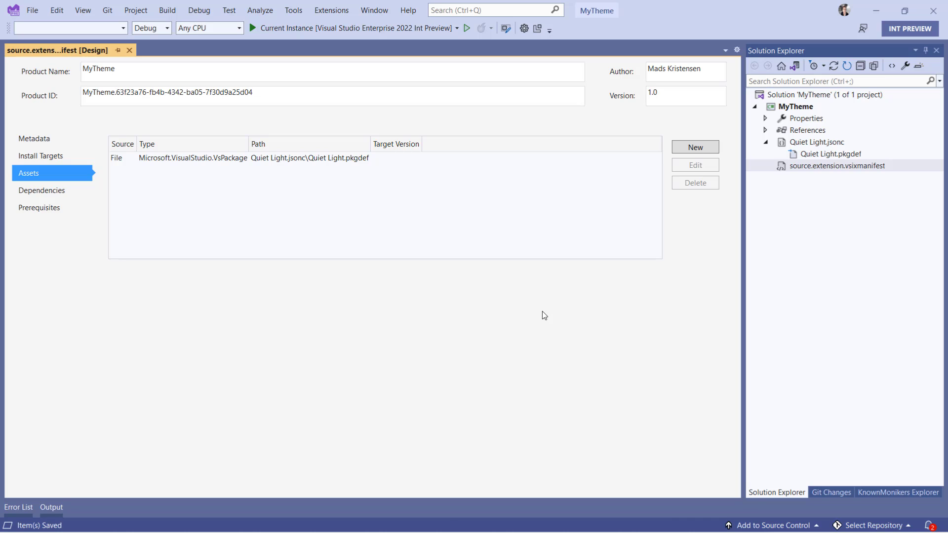
Build and launch MyTheme in an experimental instance, then apply the Quiet Light theme.
key(ctrl+shift+b)
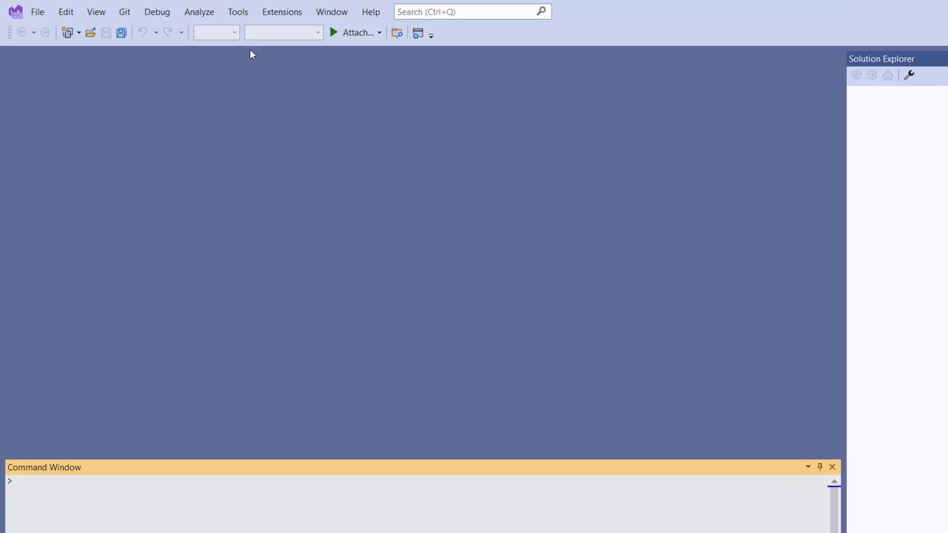
click(203, 11)
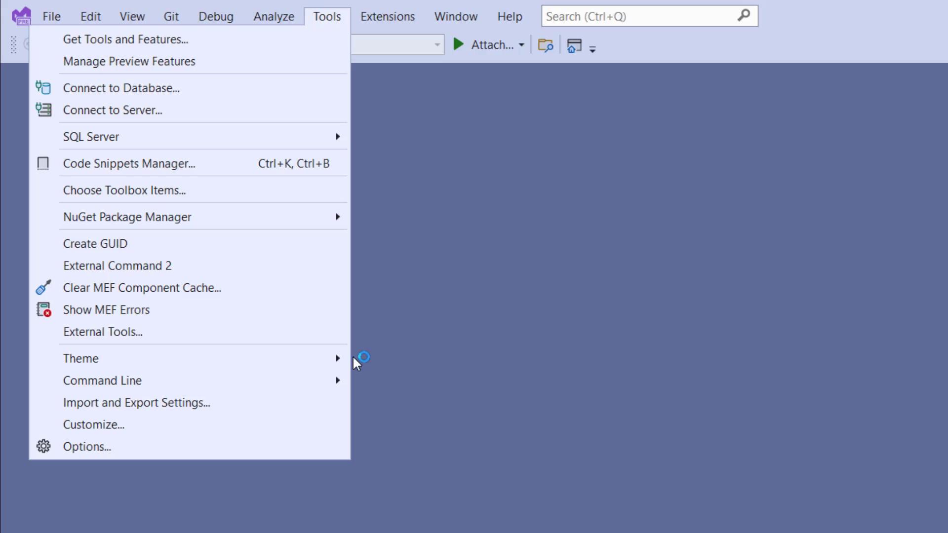
mouse_move(190, 359)
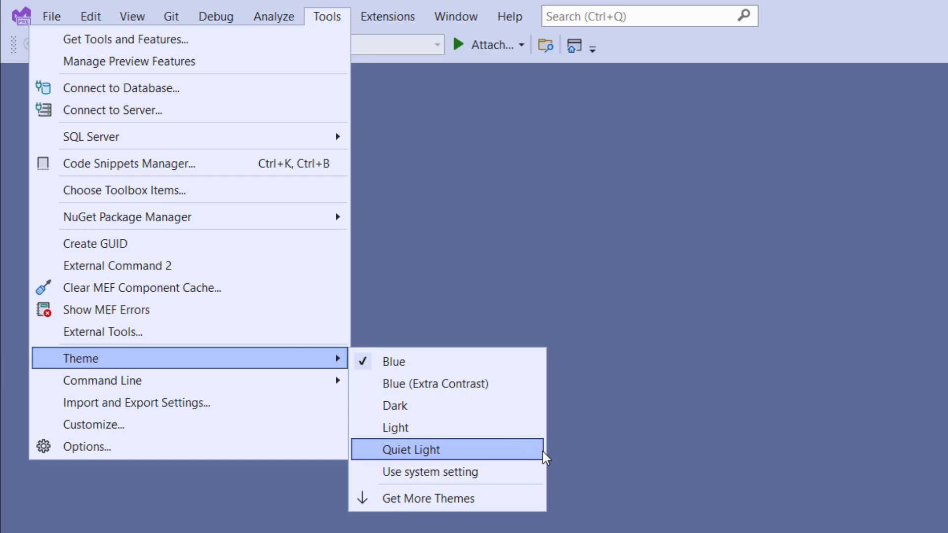
click(531, 447)
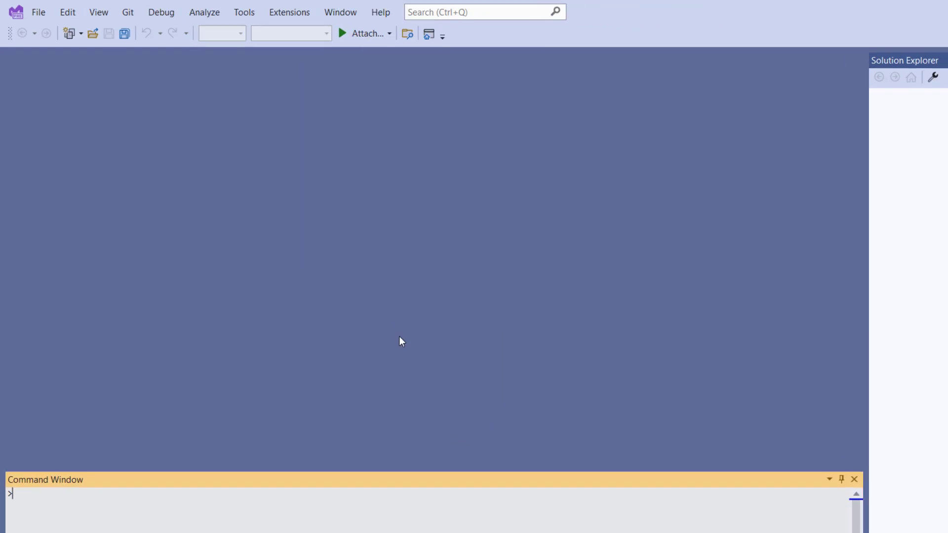